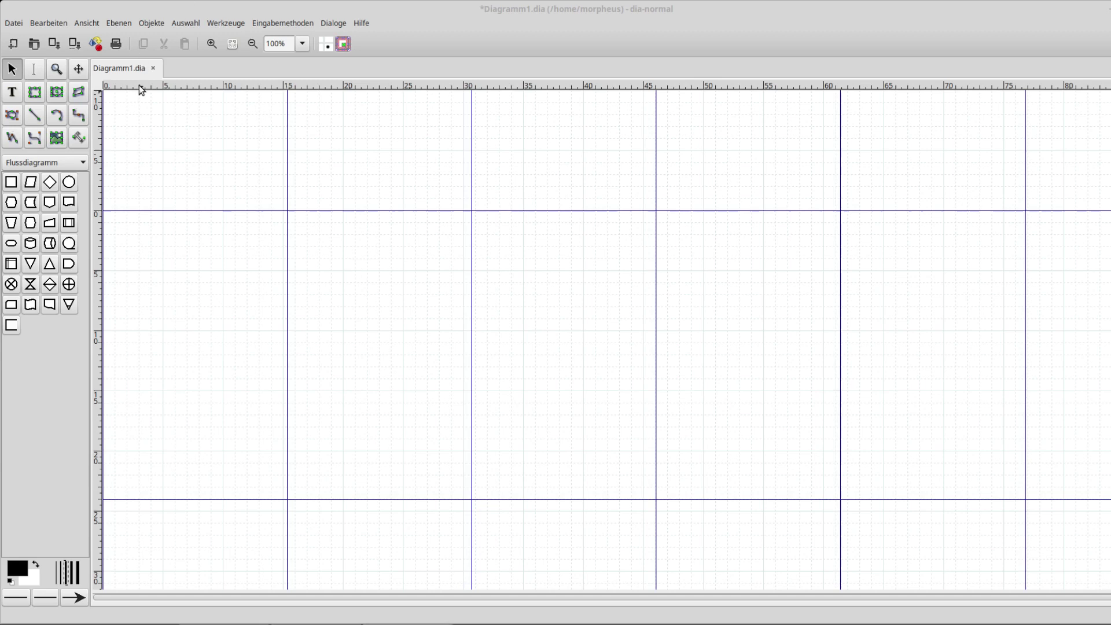
- Draw a flowchart ellipse about 6 cm across and centre it on the upper-left guide line intersection
click(72, 186)
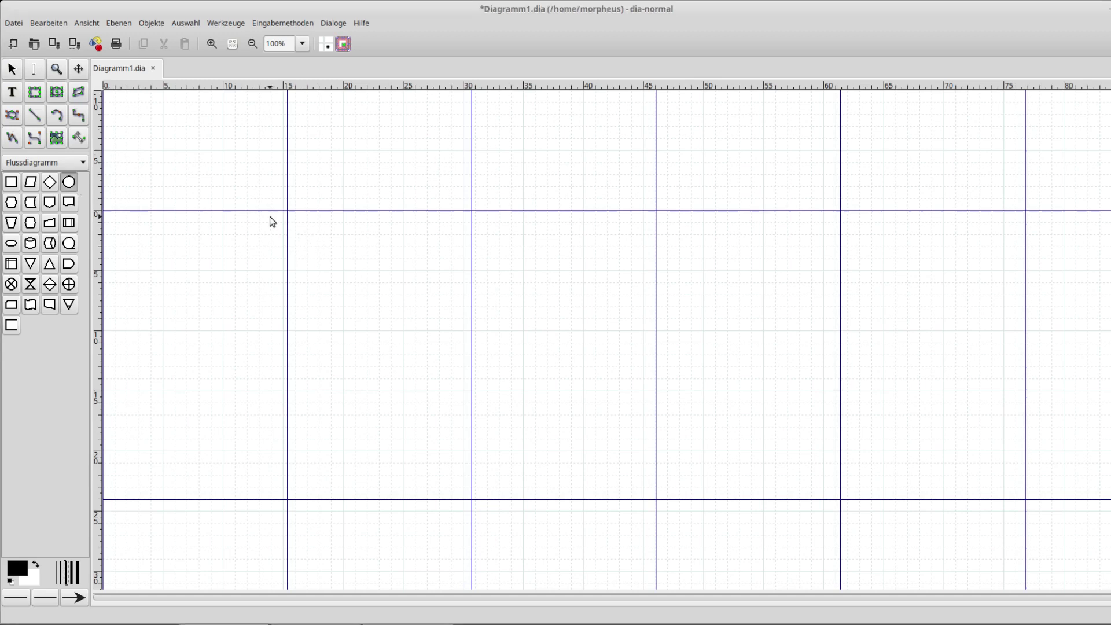
drag(289, 210, 362, 280)
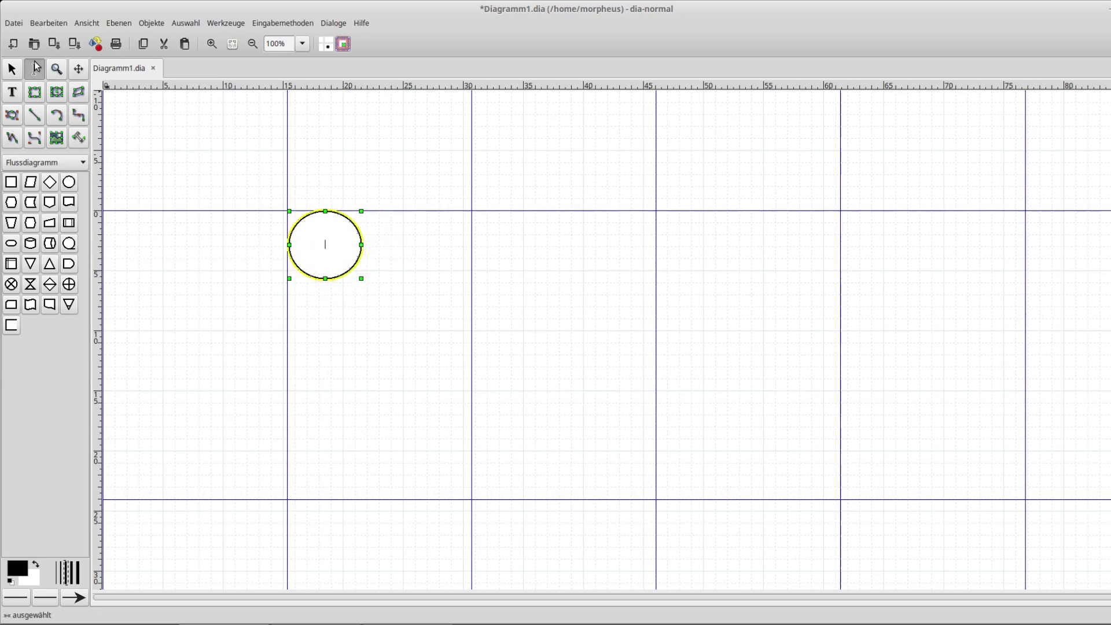
click(12, 69)
drag(327, 248, 288, 215)
- Fill the ellipse with black (#000000) through its properties
right_click(286, 213)
click(318, 243)
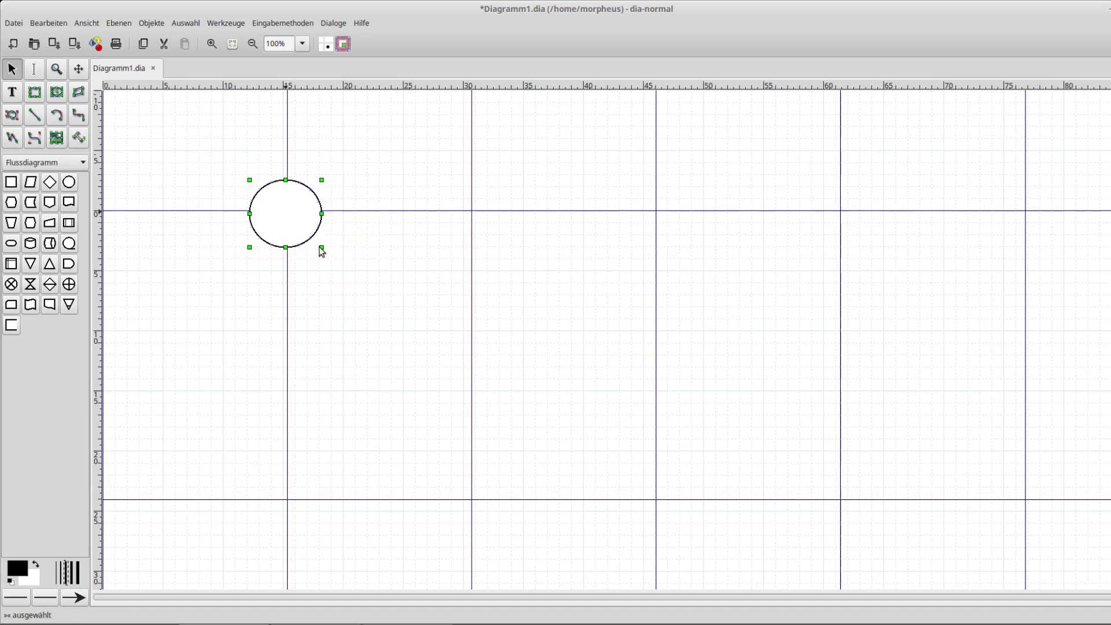
click(573, 268)
click(574, 252)
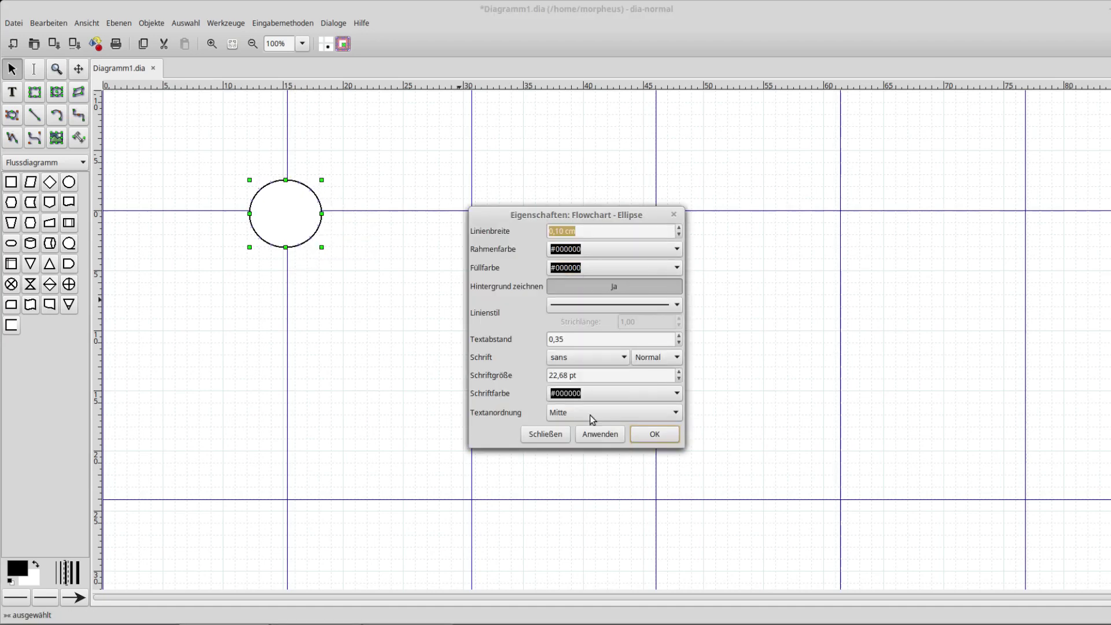
click(618, 434)
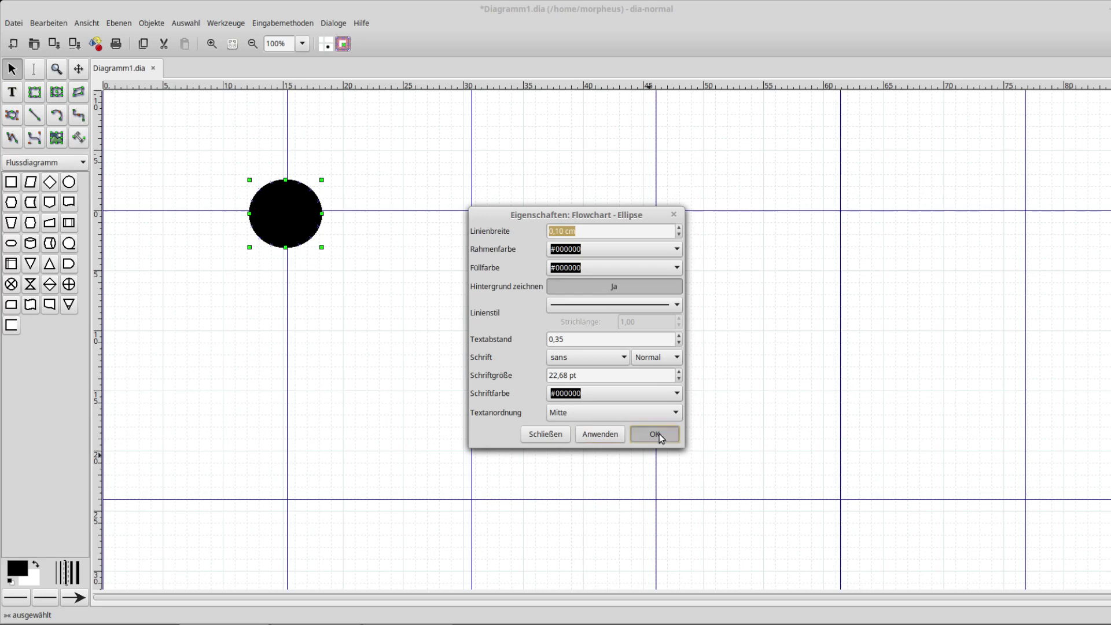
click(658, 434)
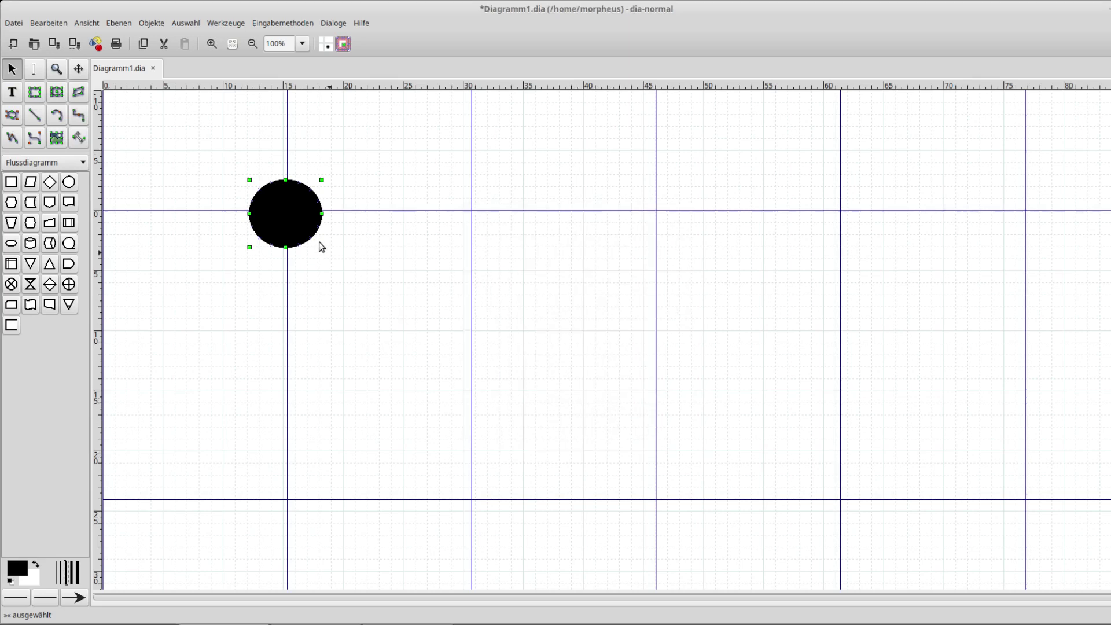
click(207, 333)
- Switch to the UML shapes and draw an association line from the black circle's right edge towards the right
click(56, 164)
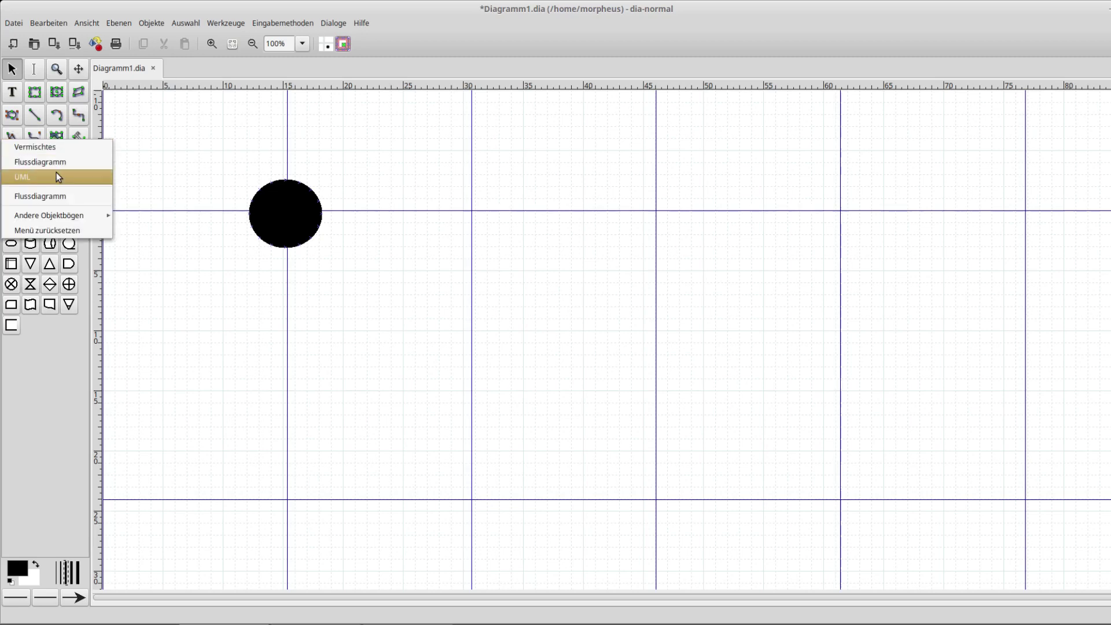
click(56, 174)
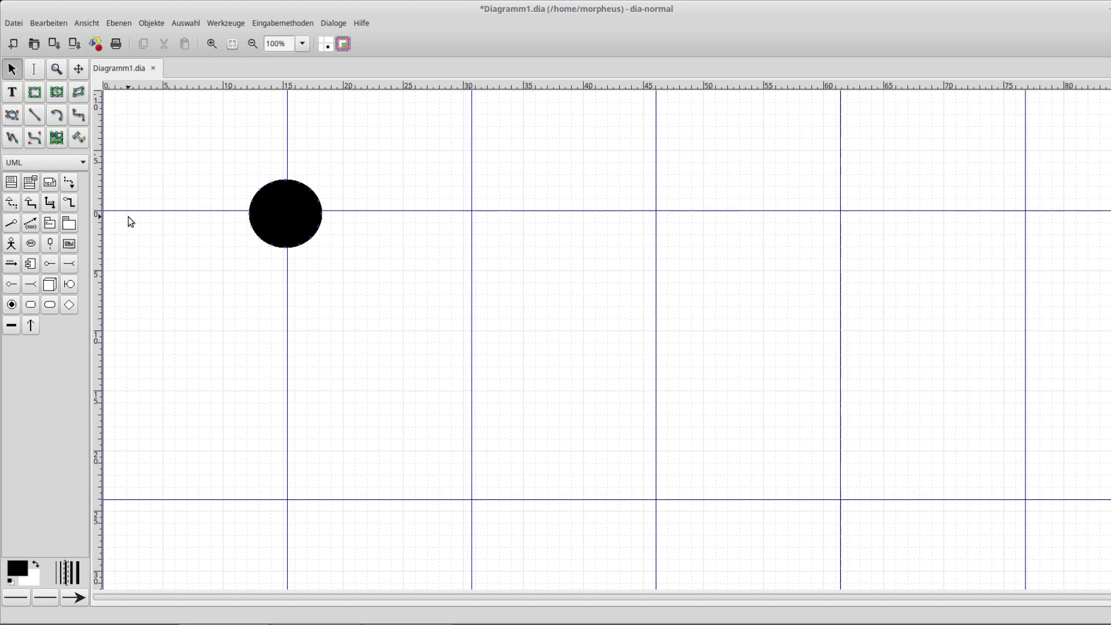
click(50, 201)
drag(317, 214, 525, 210)
- Set the association's direction to Von B nach A and show an arrow on side B
double_click(491, 212)
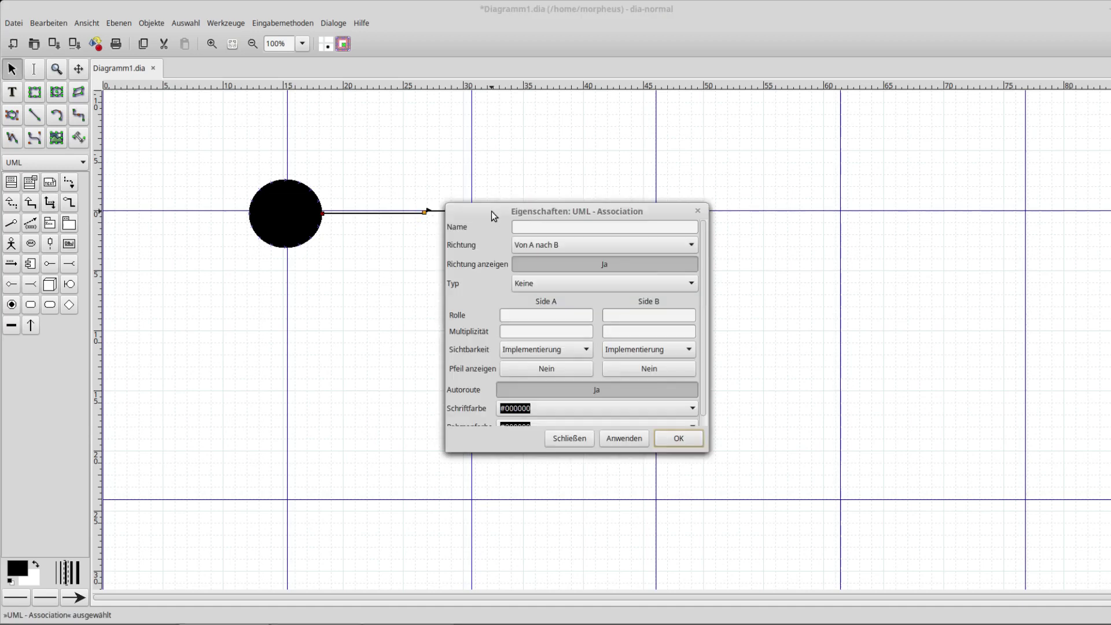
click(613, 248)
click(600, 266)
drag(577, 216, 786, 203)
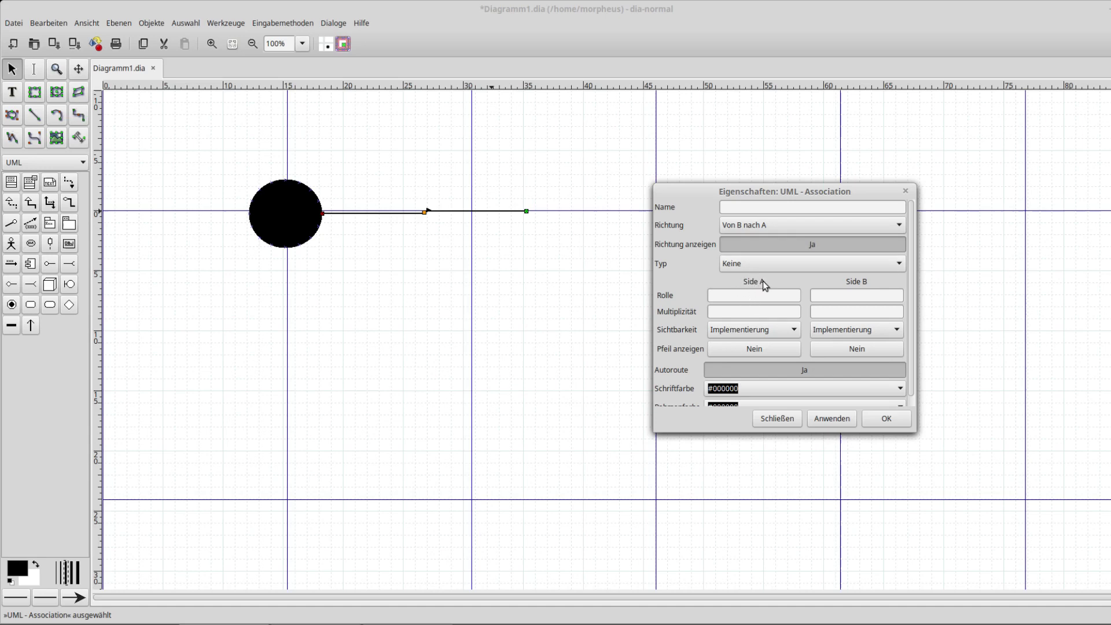
click(853, 350)
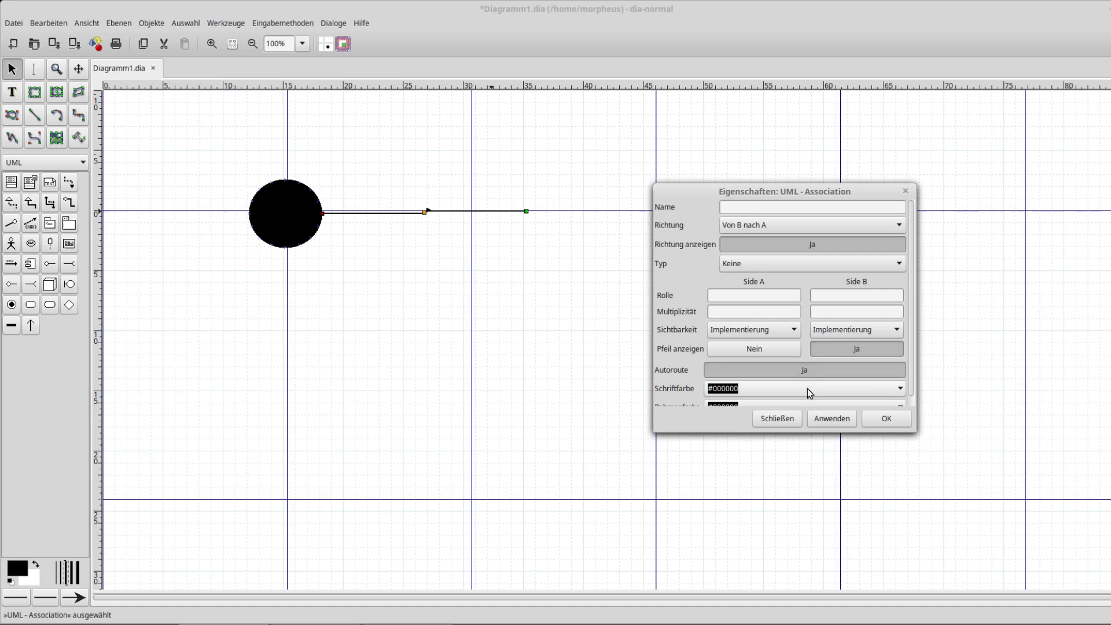
click(822, 420)
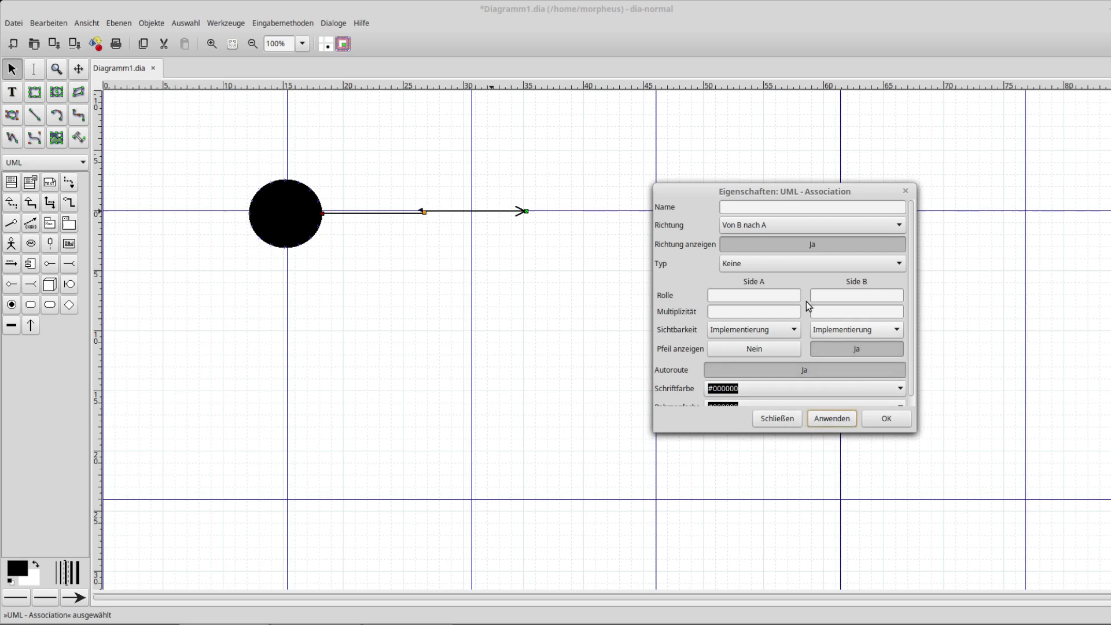
- Turn off the association's direction marker (Richtung anzeigen: Nein) and accept the properties
click(791, 247)
click(846, 419)
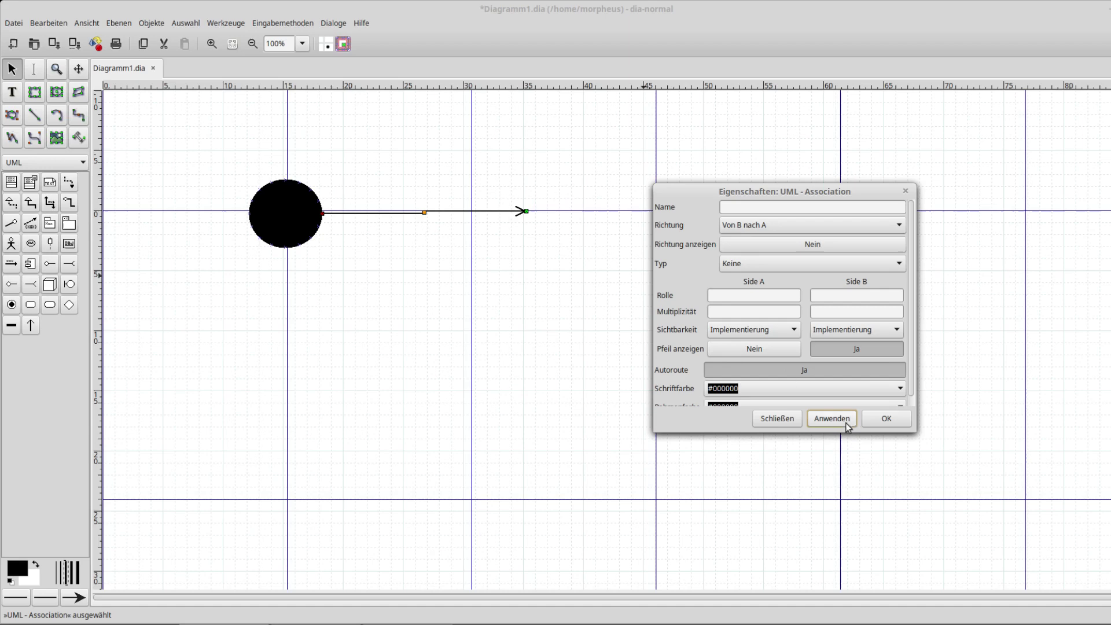
click(878, 421)
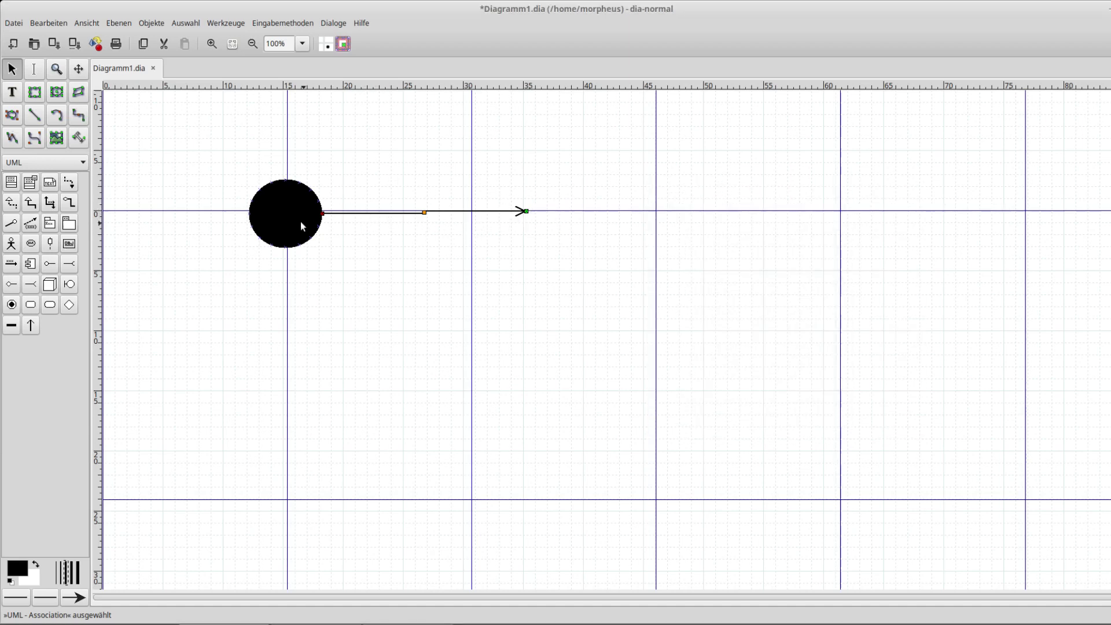
- Move the black circle below the horizontal guide line and level the arrow's free end with the circle's centre
drag(294, 220, 264, 288)
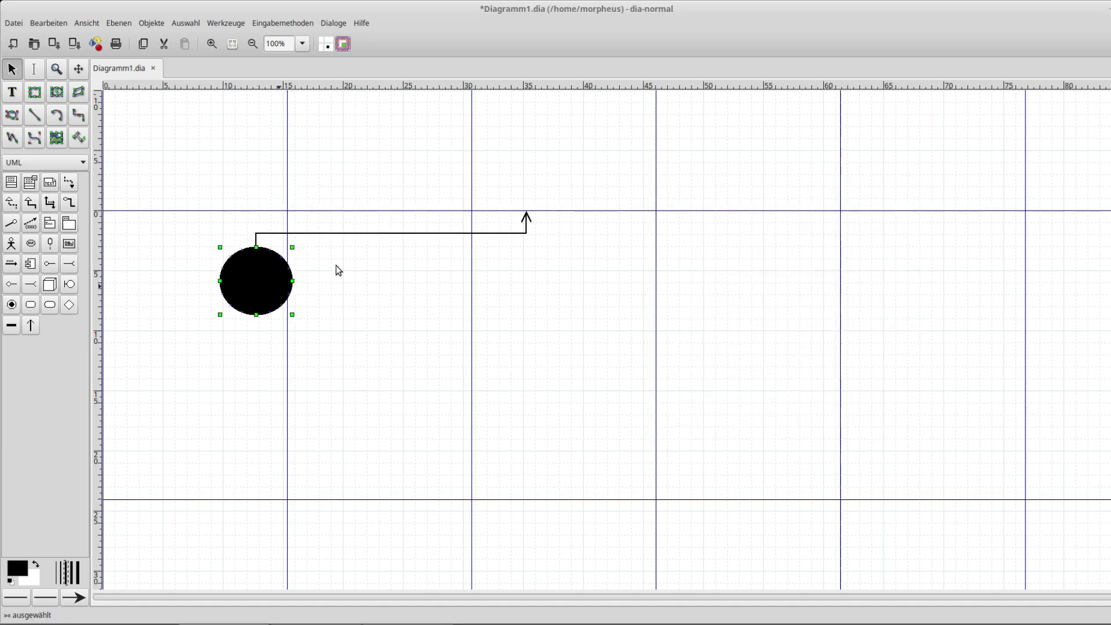
drag(526, 227, 434, 285)
click(527, 218)
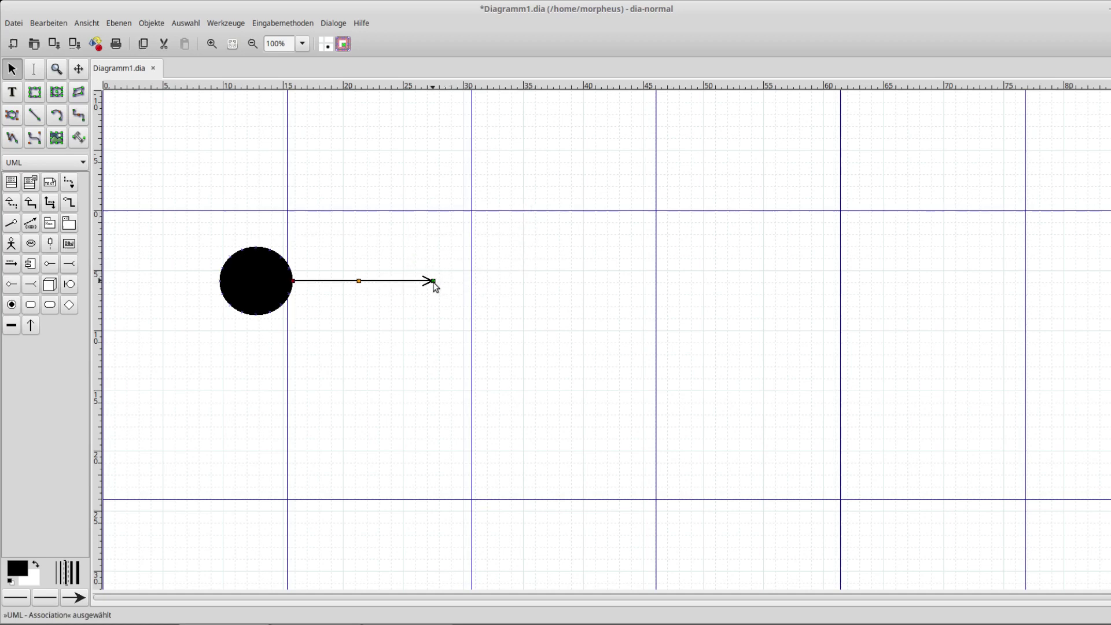
click(440, 334)
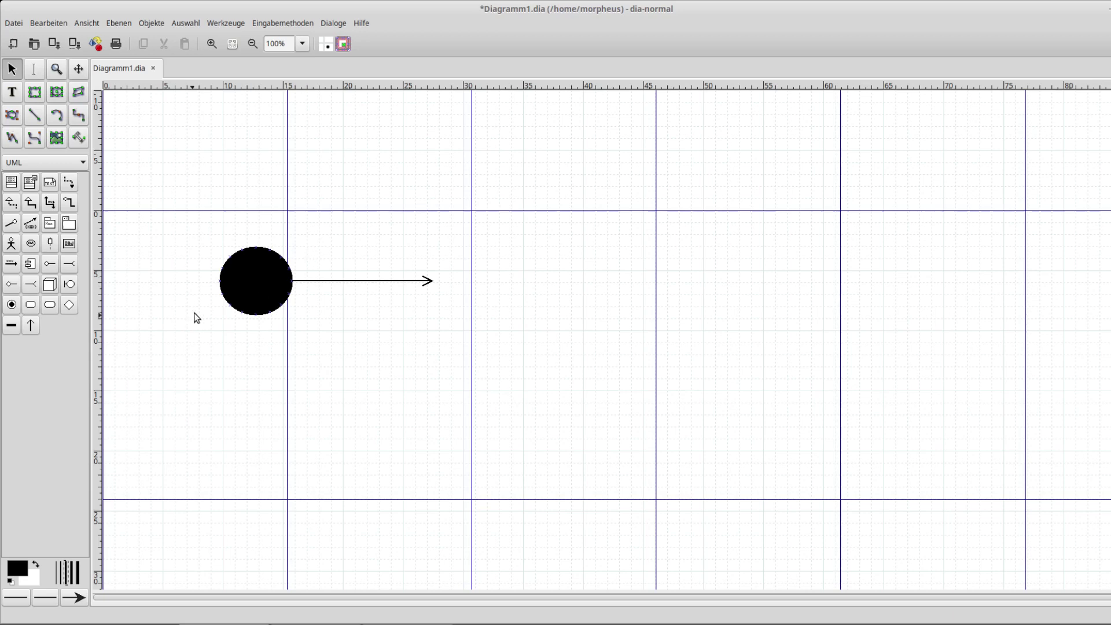
- Switch to the Flussdiagramm shapes and draw a rounded terminal shape at the arrow's tip, labelled "Projektidee"
click(258, 302)
click(35, 159)
click(46, 147)
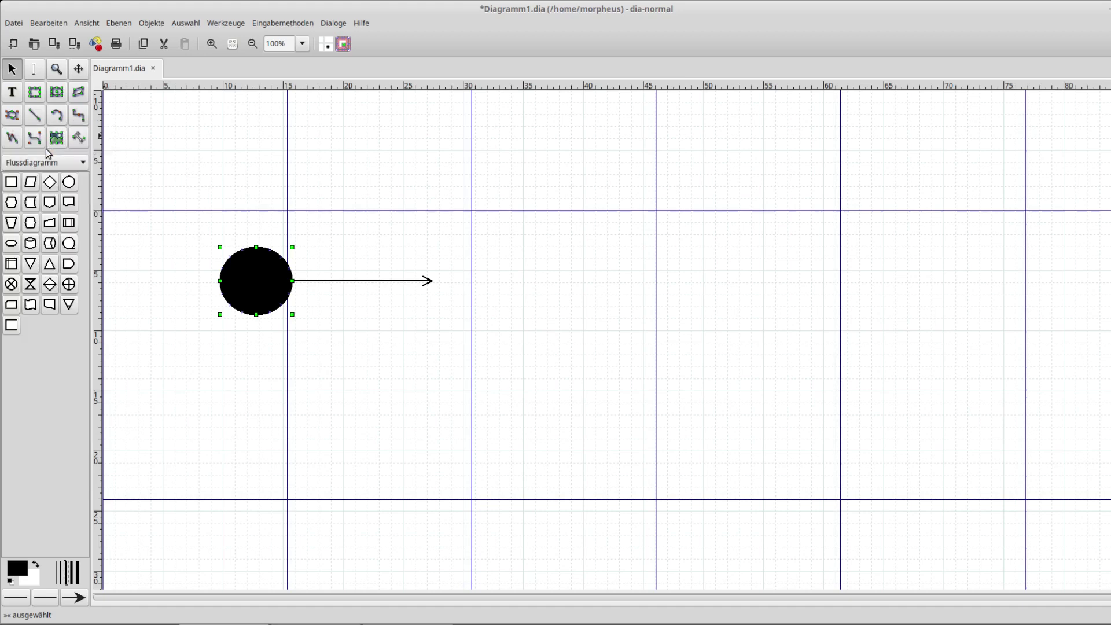
key(ctrl+shift+a)
click(11, 243)
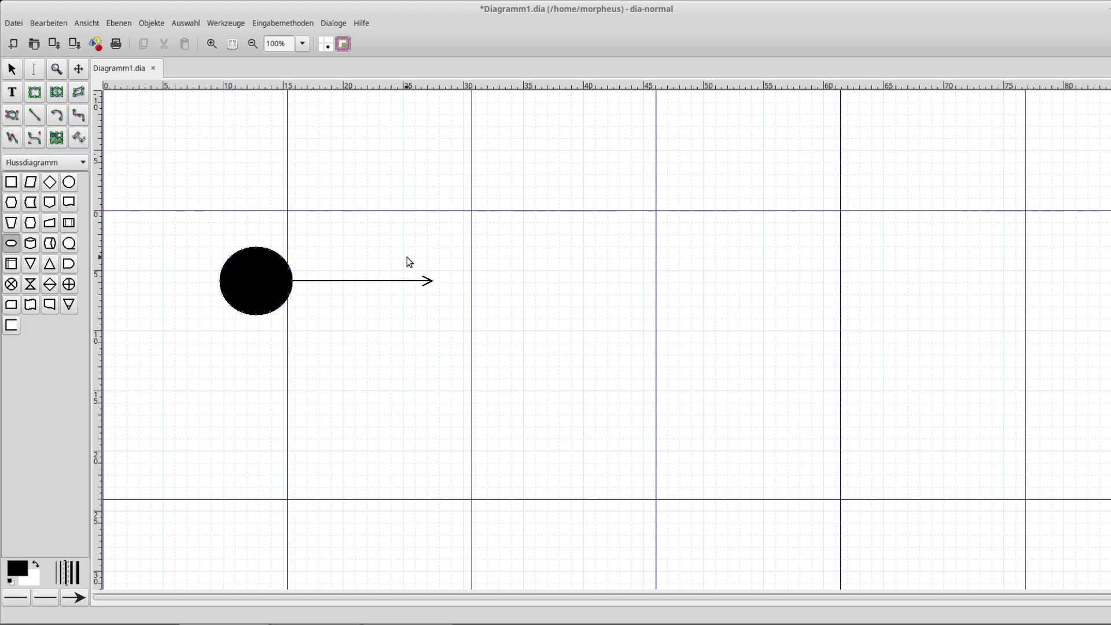
drag(407, 244, 777, 350)
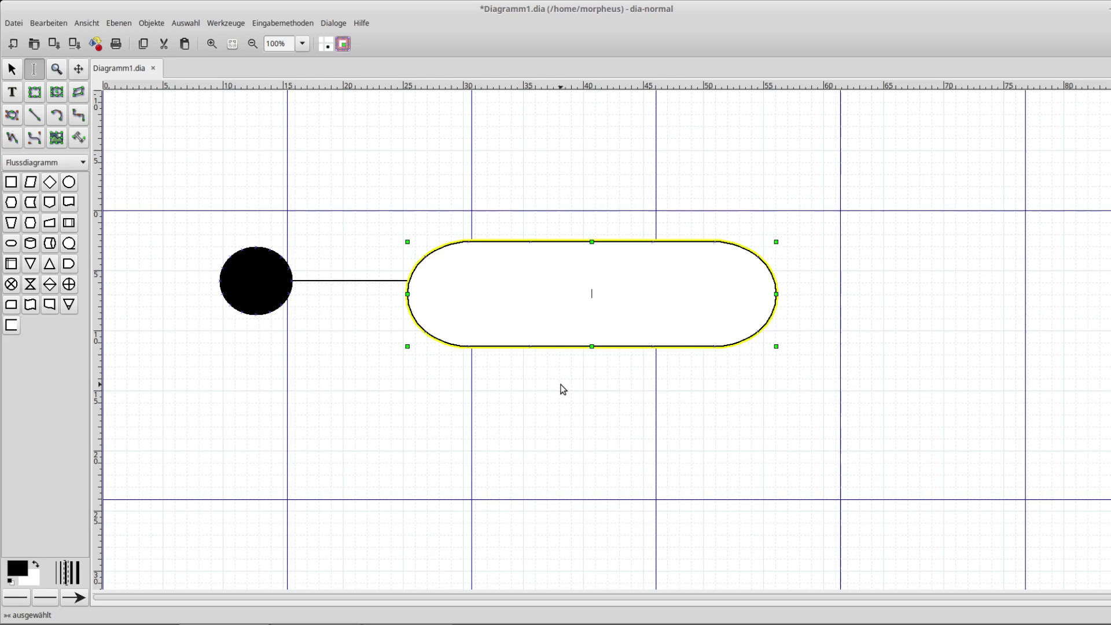
text(Projektidee)
scroll(289, 262, up, 2)
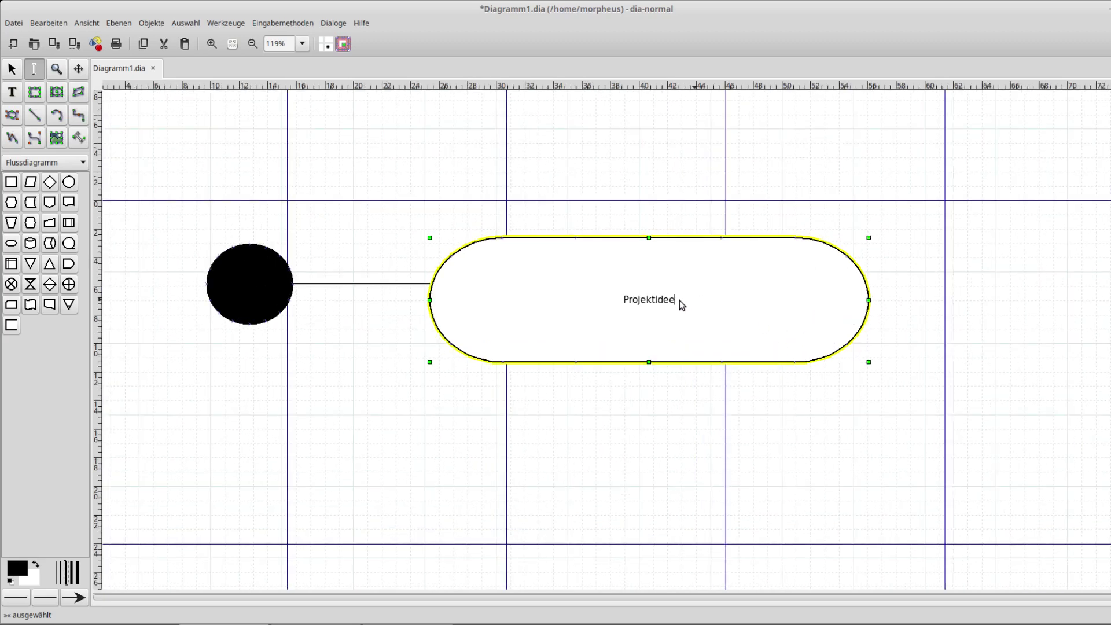
- Shrink the Projektidee shape to about 6 by 3.5 cm and align it with the arrow's tip
click(533, 127)
drag(786, 303, 771, 280)
drag(900, 286, 396, 316)
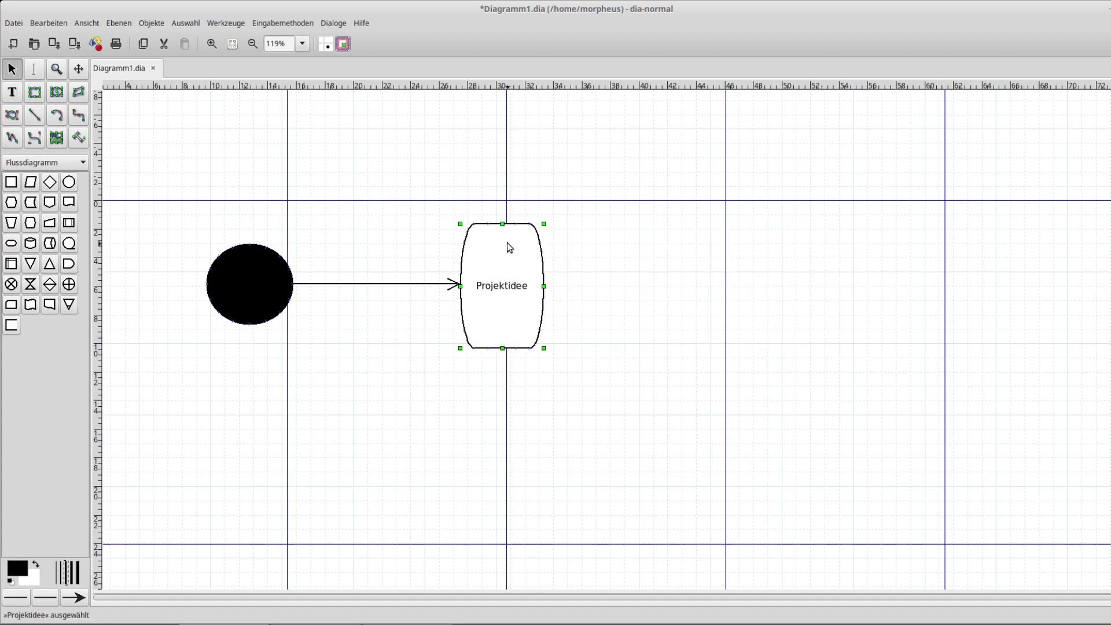
drag(502, 225, 508, 279)
- Shorten the arrow from the black circle to about 7 cm and attach the Projektidee shape to its tip
scroll(268, 320, up, 2)
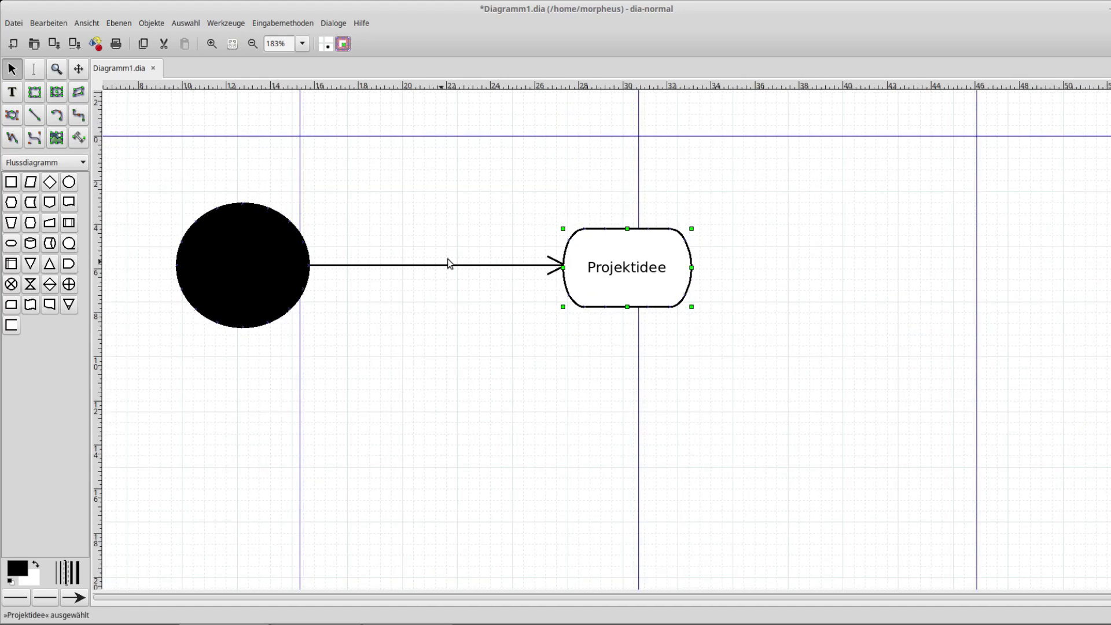
click(553, 265)
drag(566, 267, 463, 266)
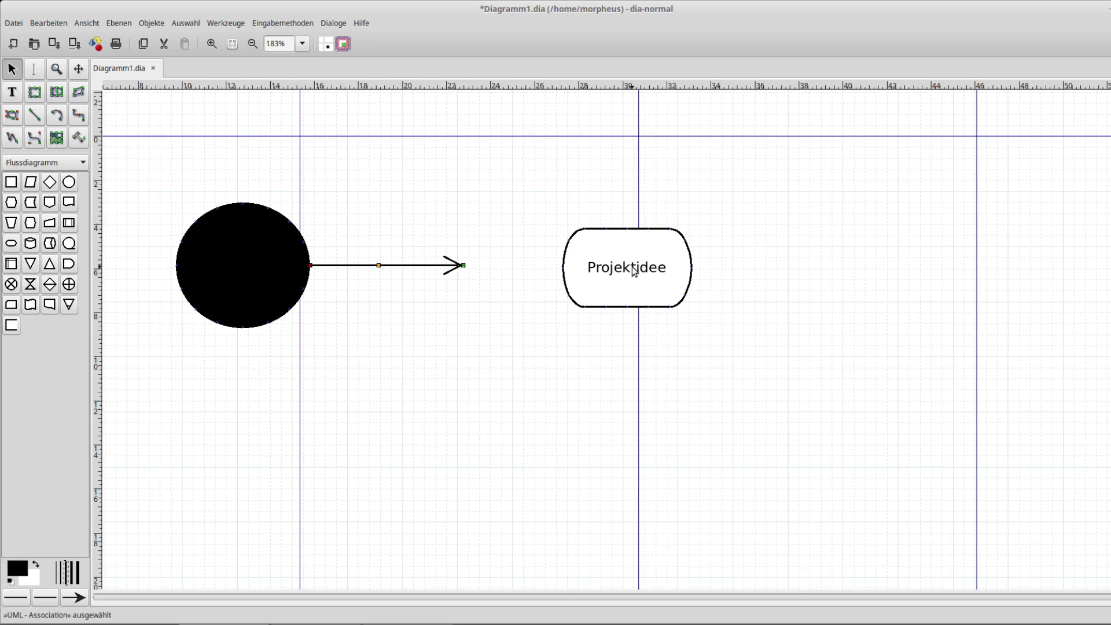
drag(630, 267, 526, 264)
click(581, 347)
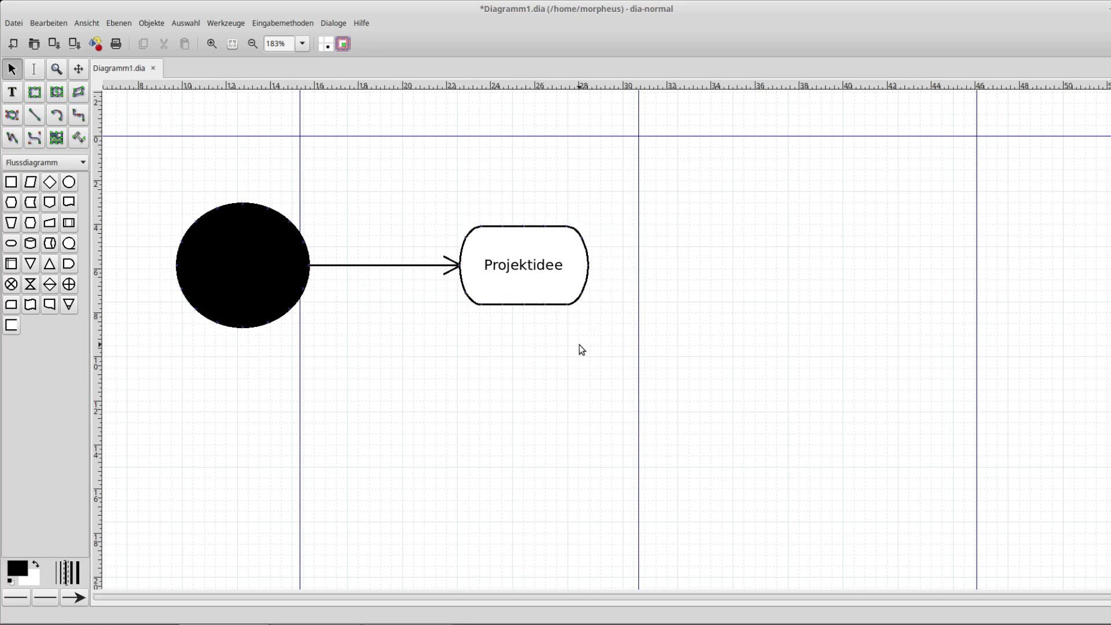
- Duplicate the arrow and attach the copy's start to the right edge of the Projektidee shape
scroll(548, 345, down, 3)
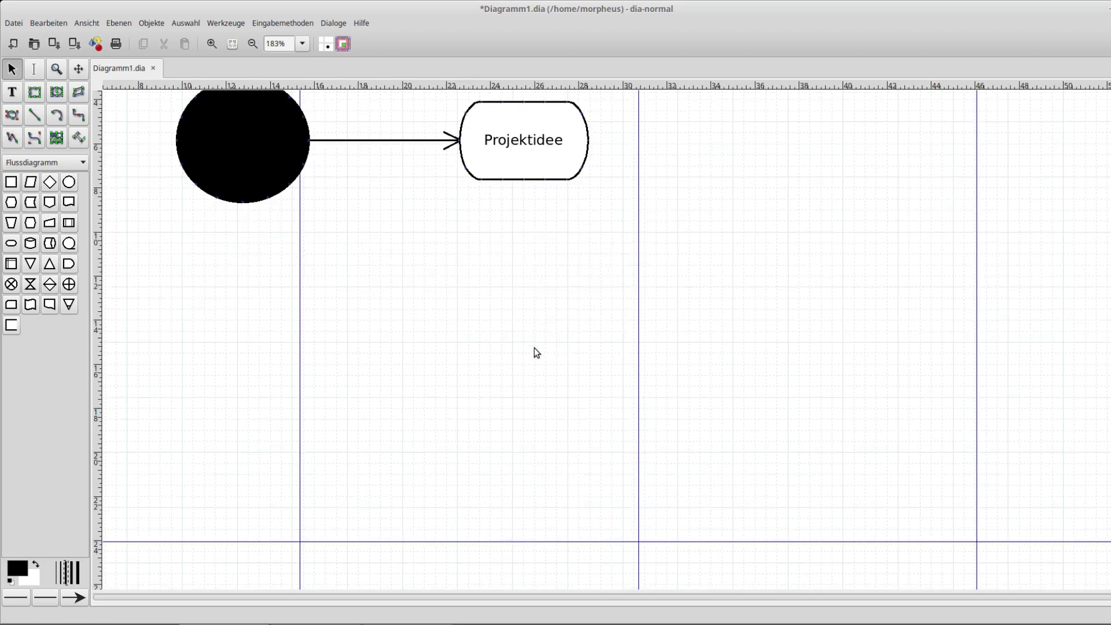
scroll(673, 160, up, 3)
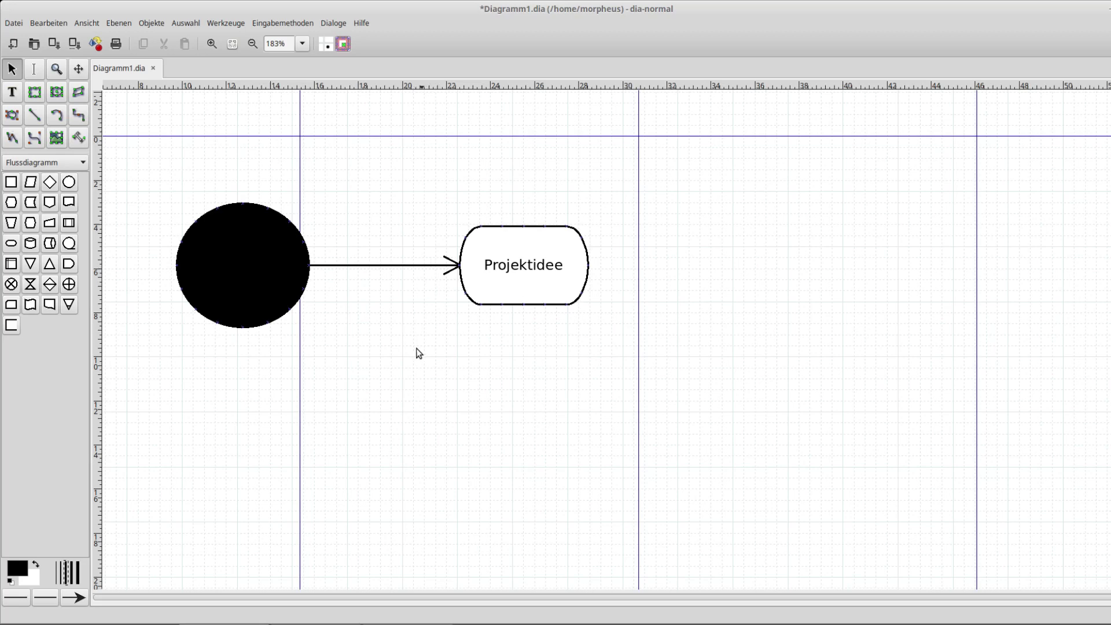
click(455, 269)
key(ctrl+c)
key(ctrl+v)
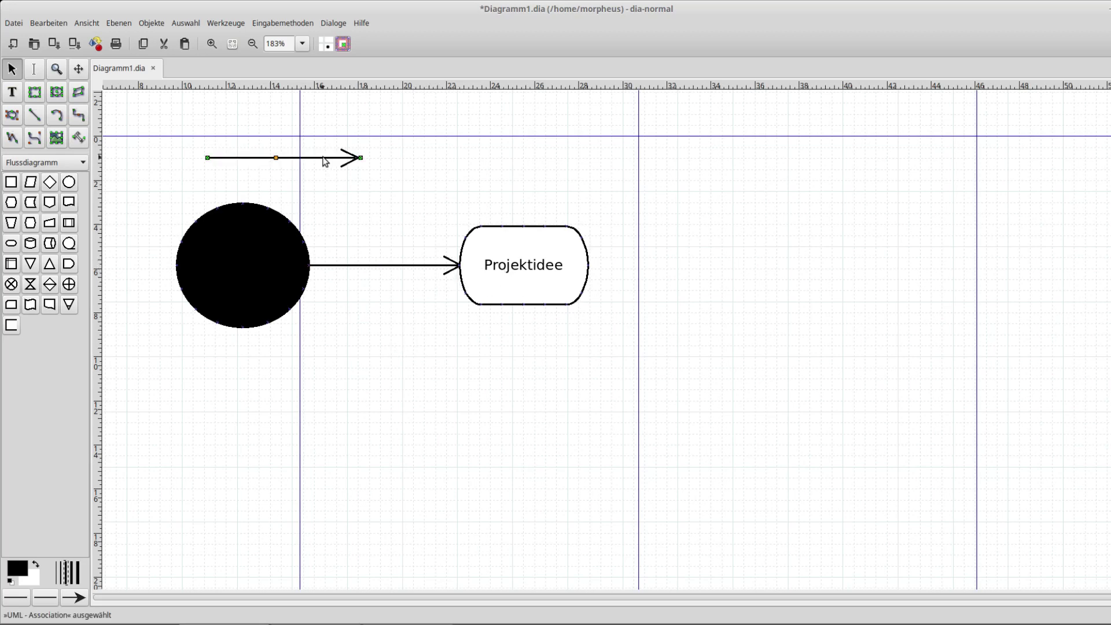
drag(354, 158, 742, 264)
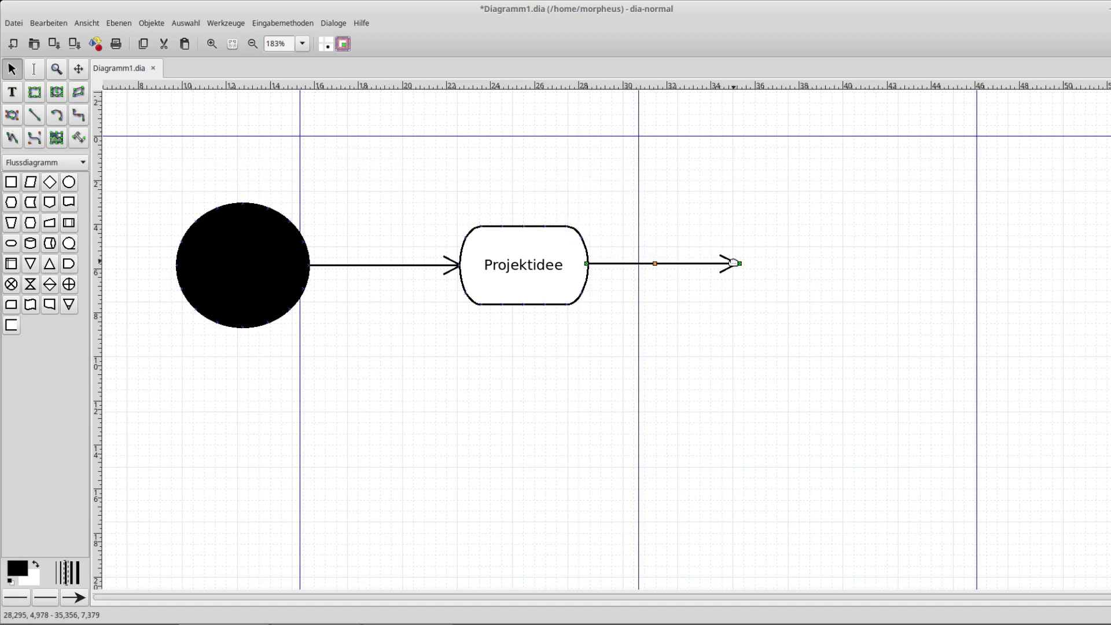
click(709, 338)
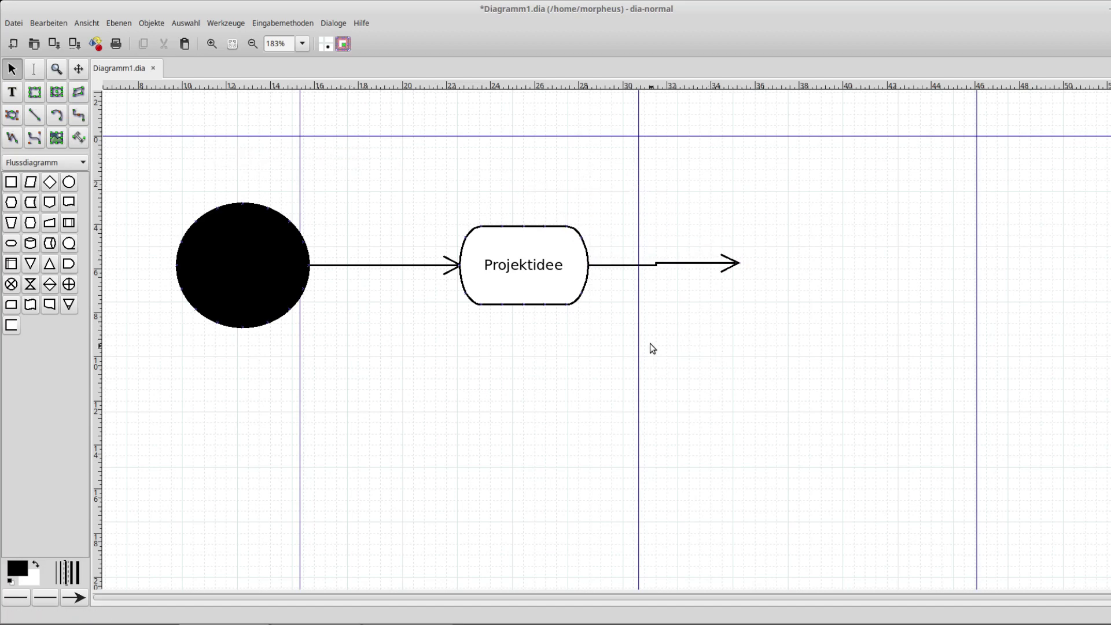
- Straighten the second arrow by levelling its tip with its start at the Projektidee shape
click(732, 264)
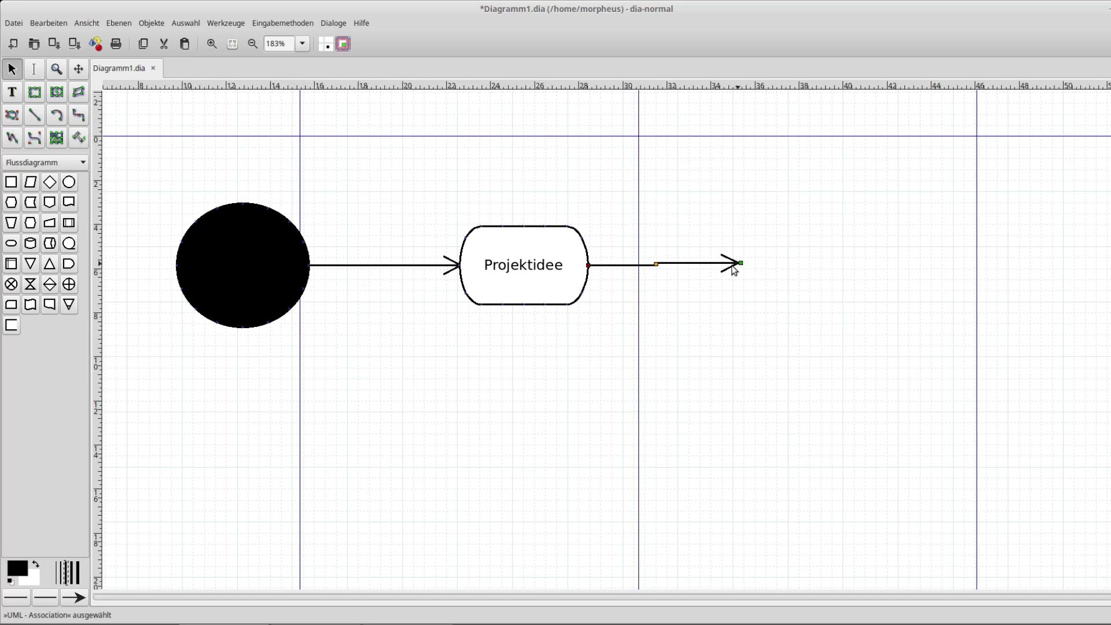
drag(743, 265, 736, 265)
click(689, 327)
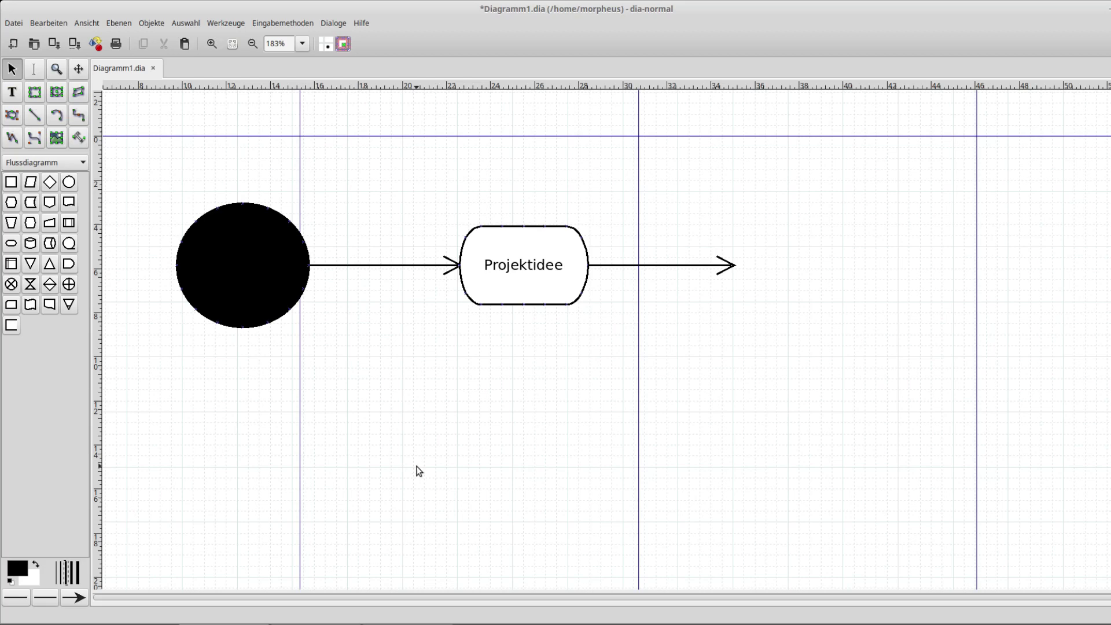
- Draw a decision diamond about 6 cm across and attach its left corner to the second arrow's tip
scroll(541, 275, down, 3)
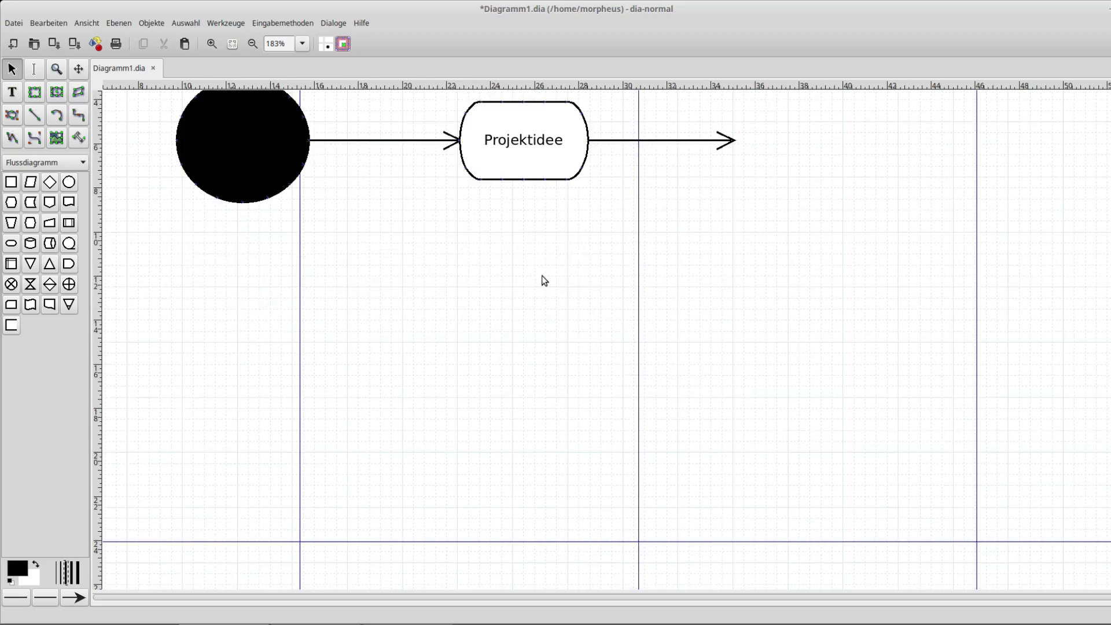
scroll(542, 275, up, 3)
click(58, 184)
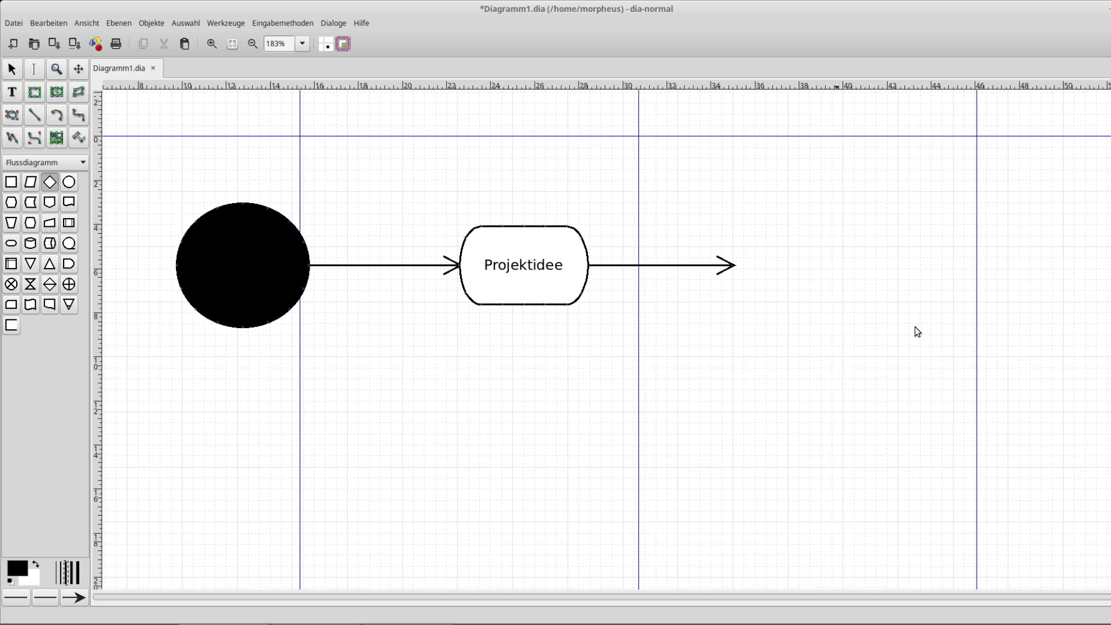
drag(904, 198, 820, 327)
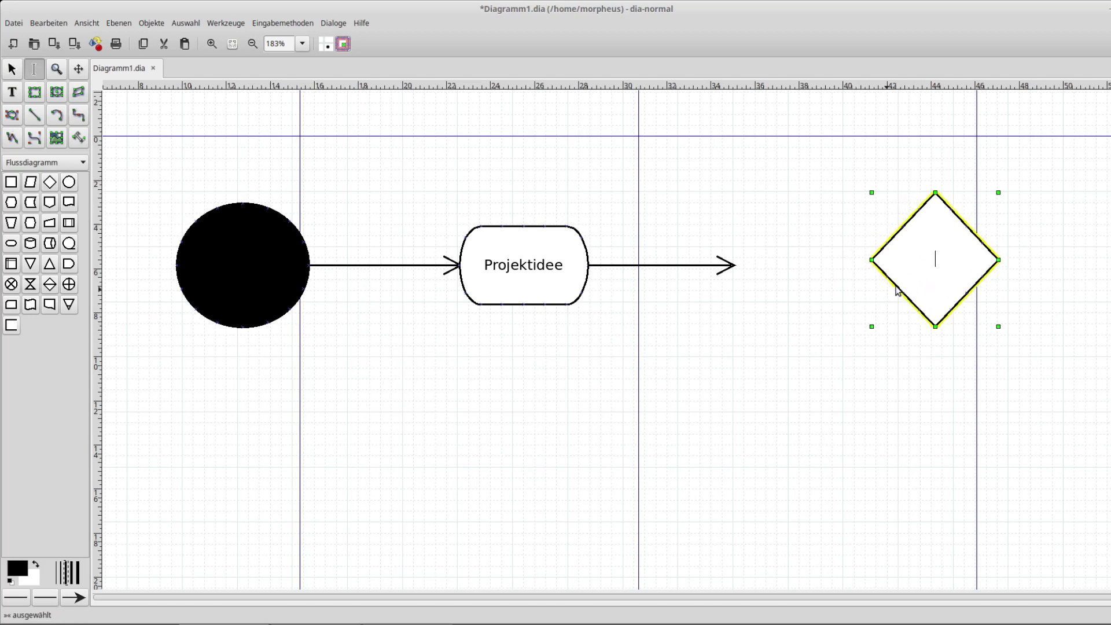
click(935, 326)
drag(938, 258, 797, 260)
click(811, 405)
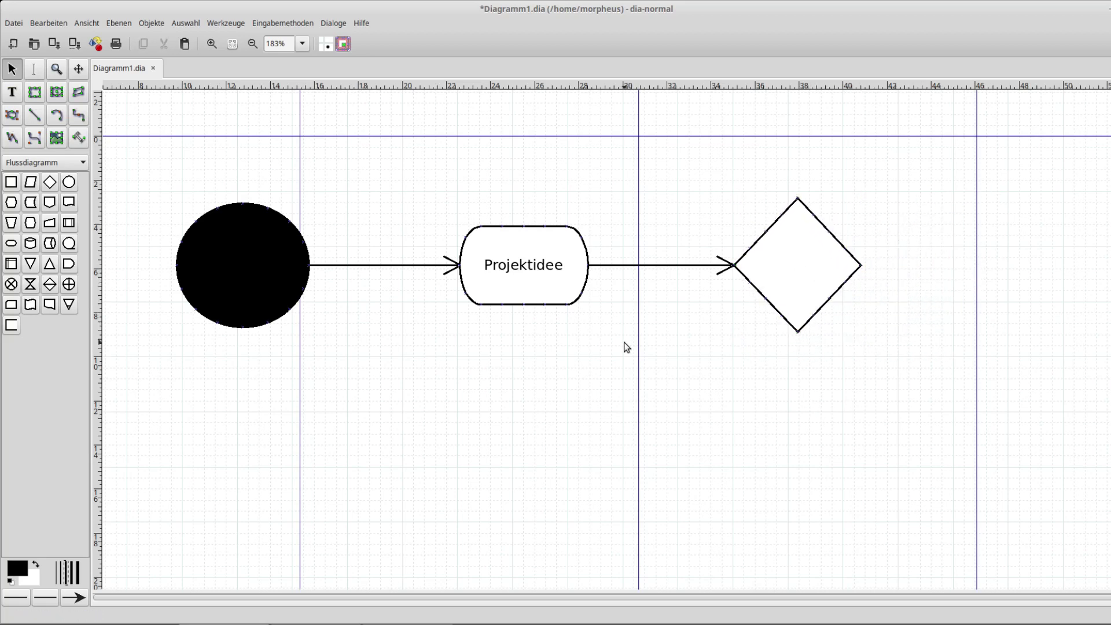
scroll(636, 338, down, 3)
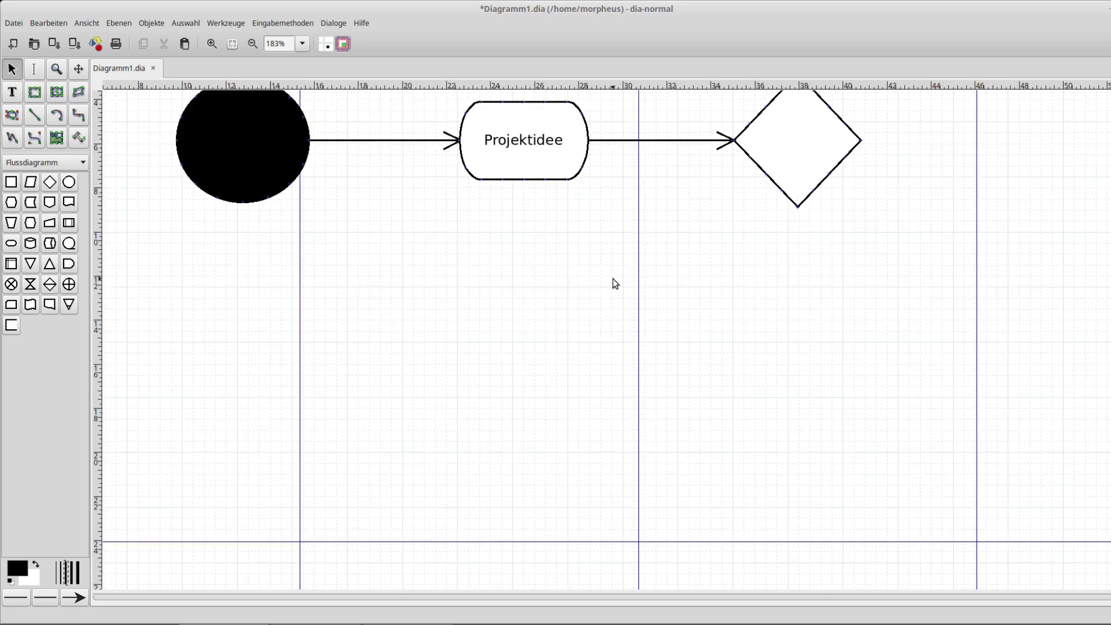
ctrl+scroll(613, 279, down, 1)
scroll(613, 279, up, 3)
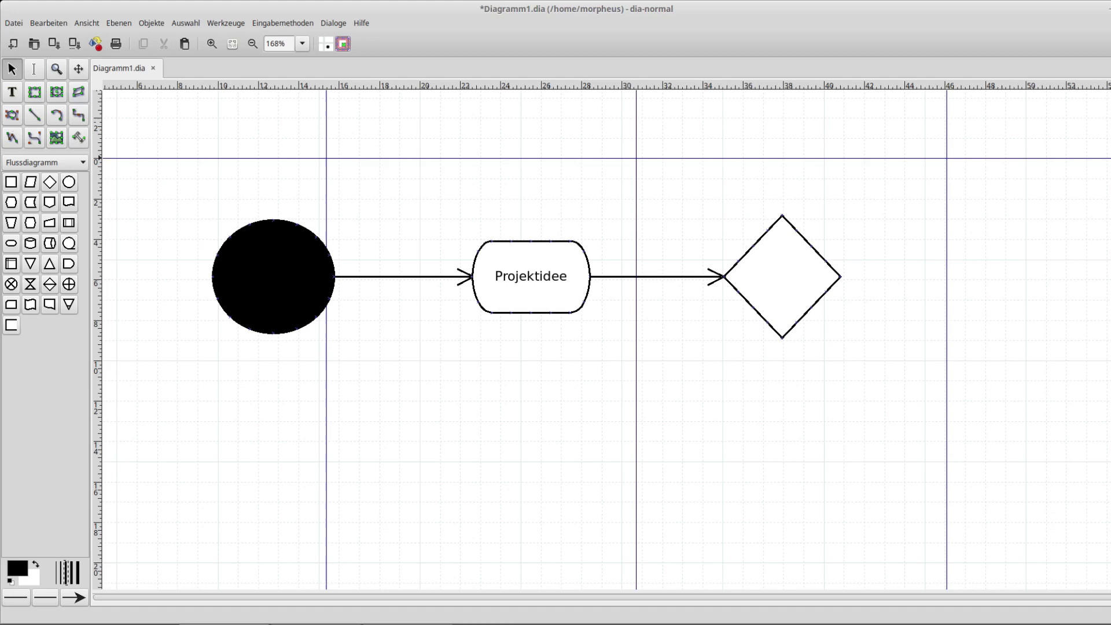
scroll(865, 347, down, 3)
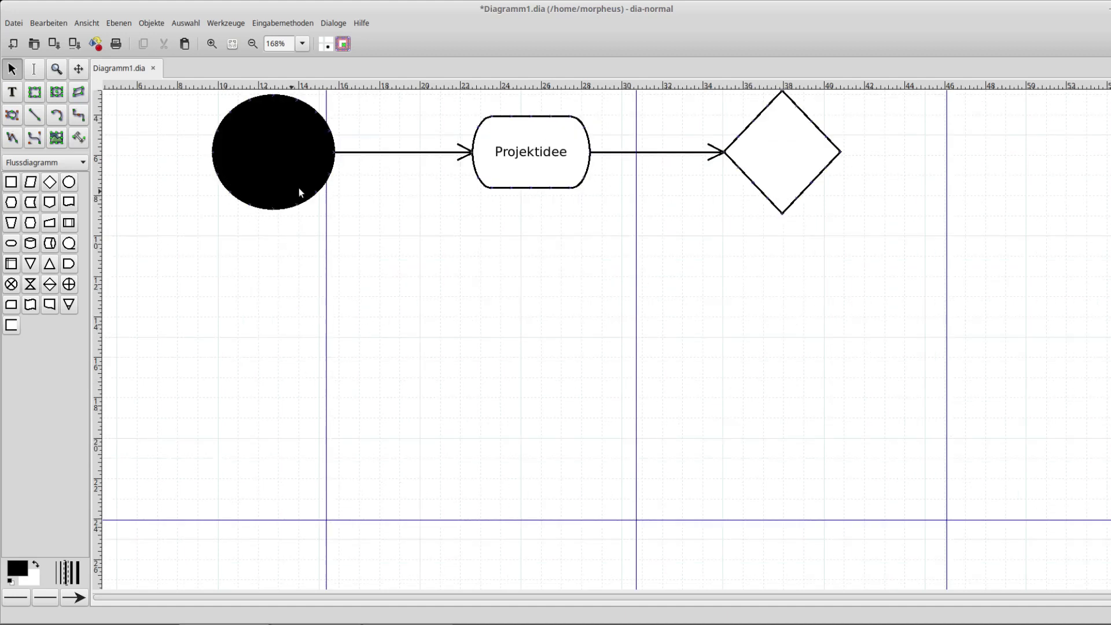
ctrl+scroll(405, 245, down, 2)
scroll(464, 233, up, 3)
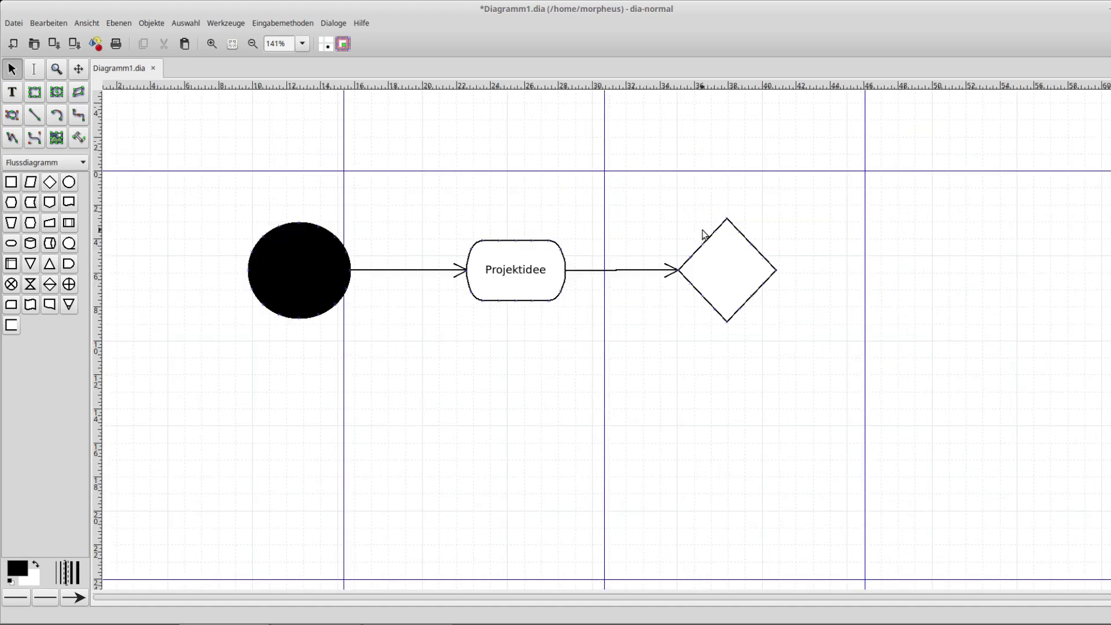